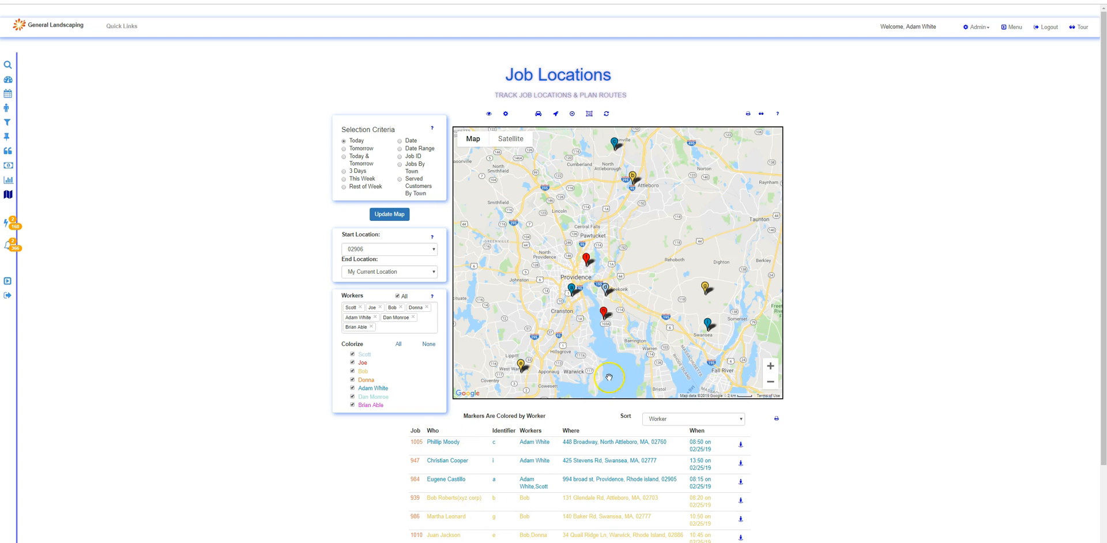
- Locate the jobs with identifiers c, b, f and d on the map from their entries in the job list
left_click(587, 446)
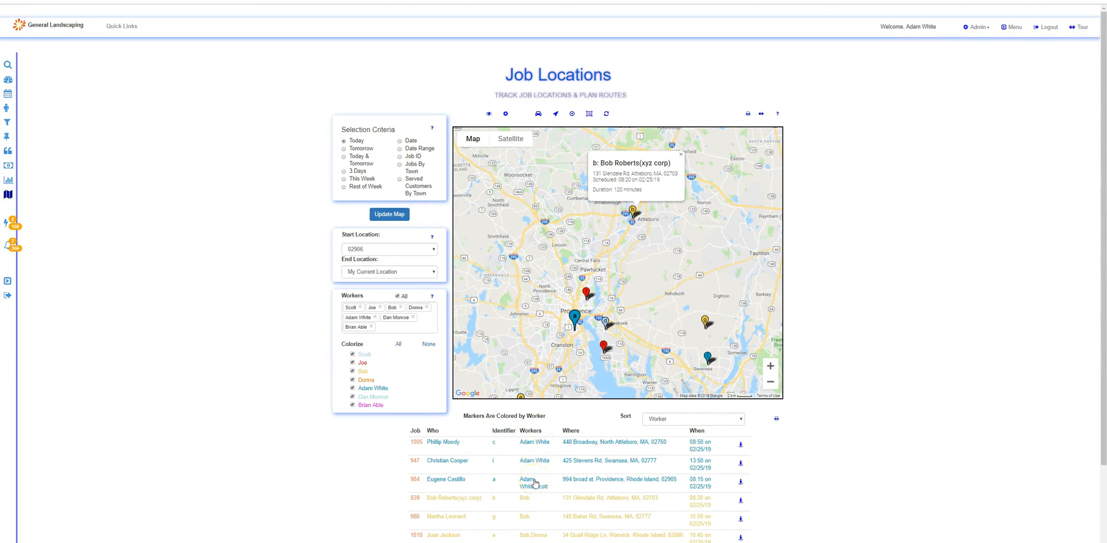
left_click(455, 499)
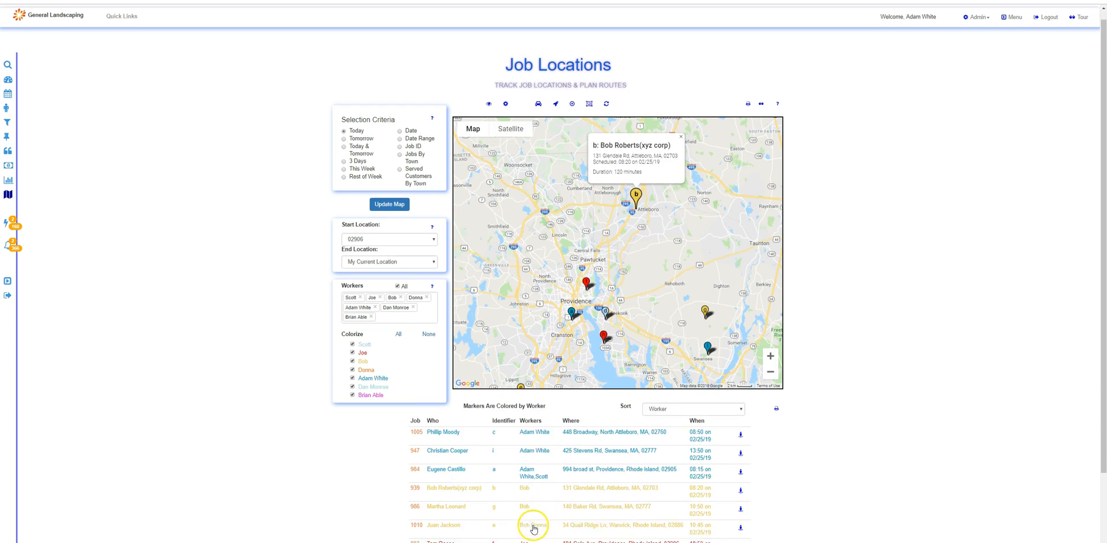
scroll(533, 528, "down", 2)
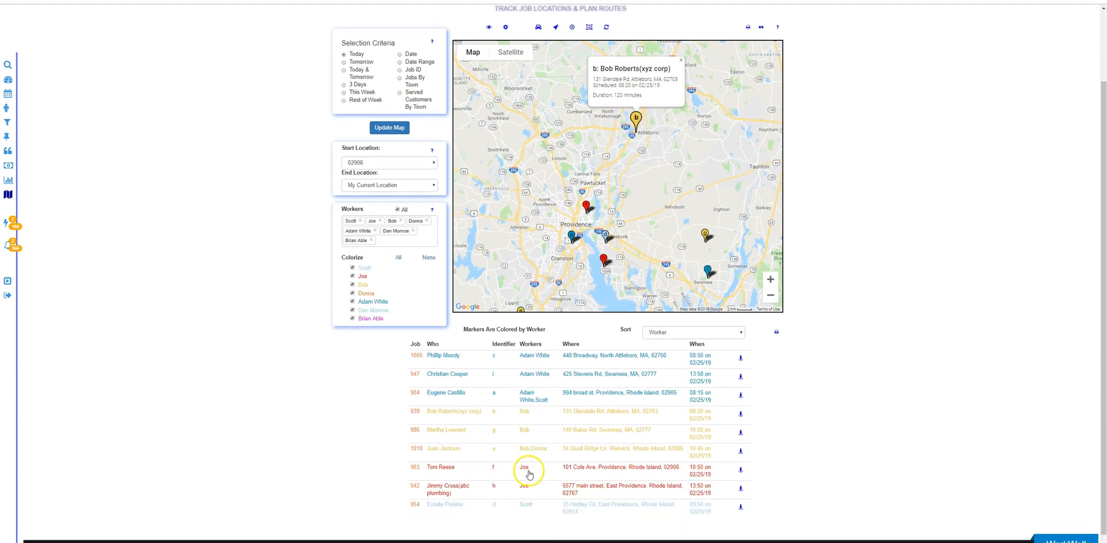
left_click(571, 470)
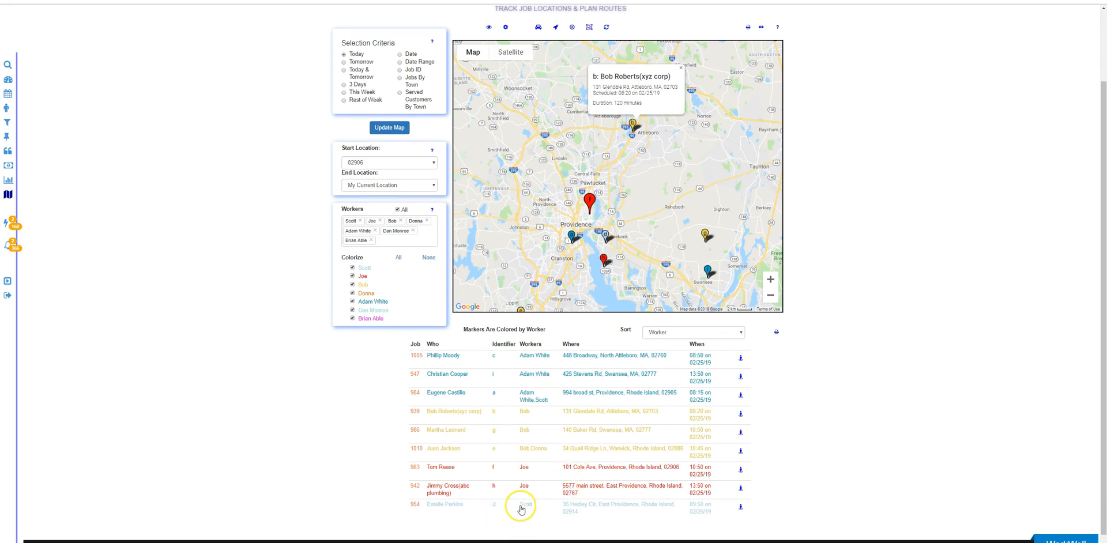
left_click(574, 505)
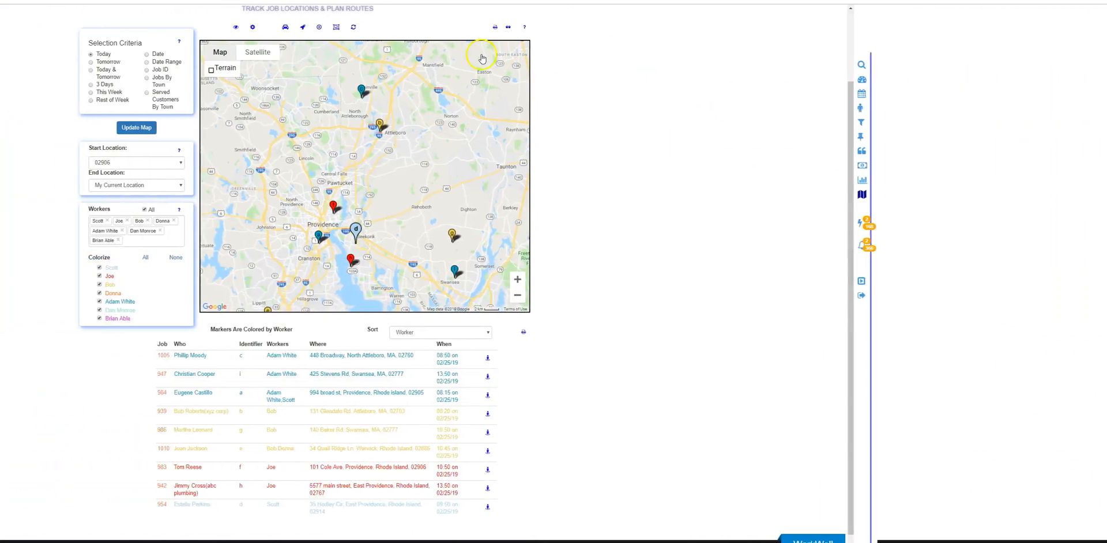
- Preview the job map as satellite imagery, and return it to the standard road map
left_click(257, 53)
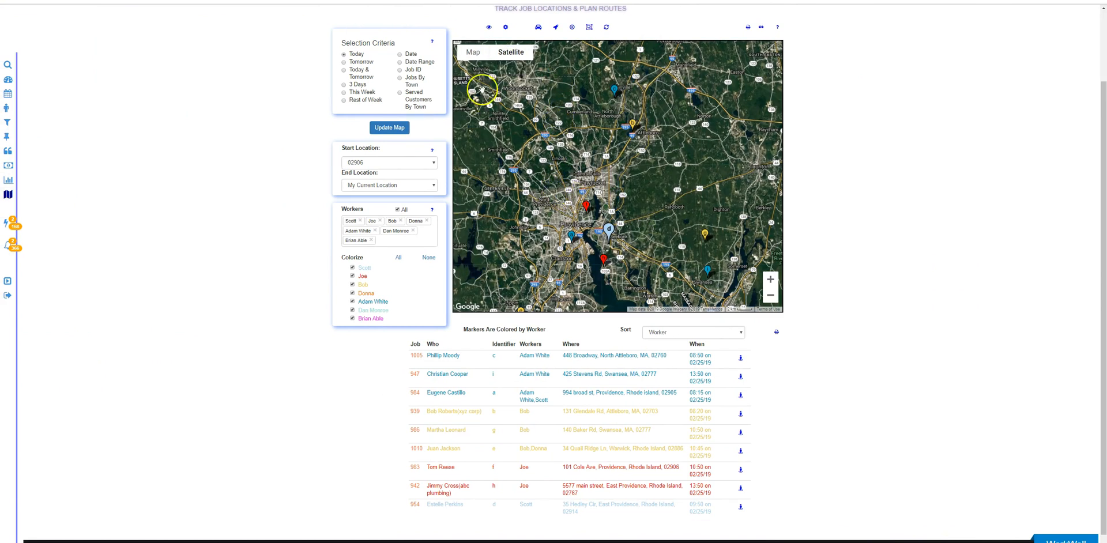
left_click(472, 55)
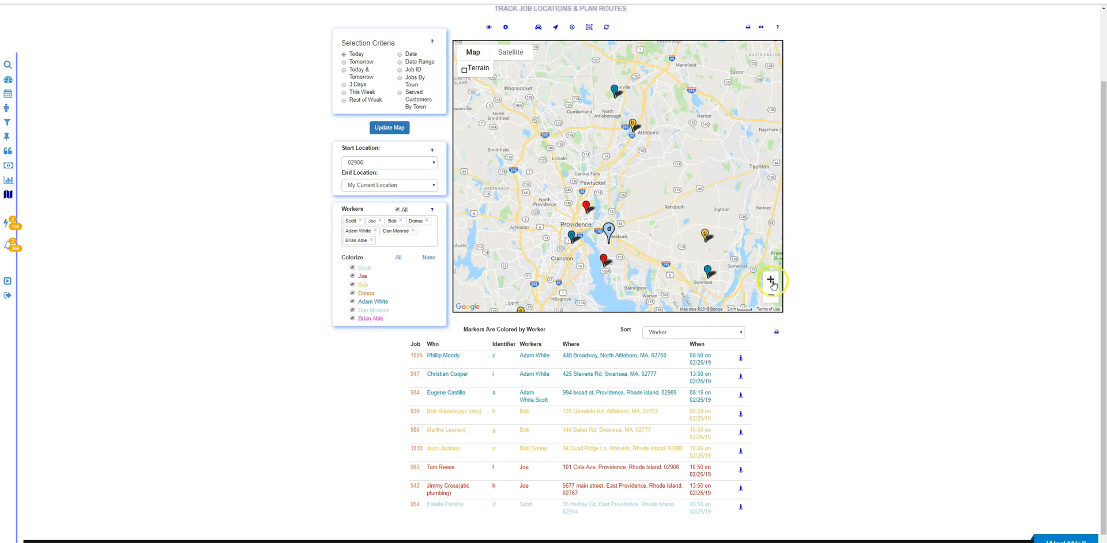
- Zoom the job map in and out, pan it, and recenter it on the job markers
left_click(771, 280)
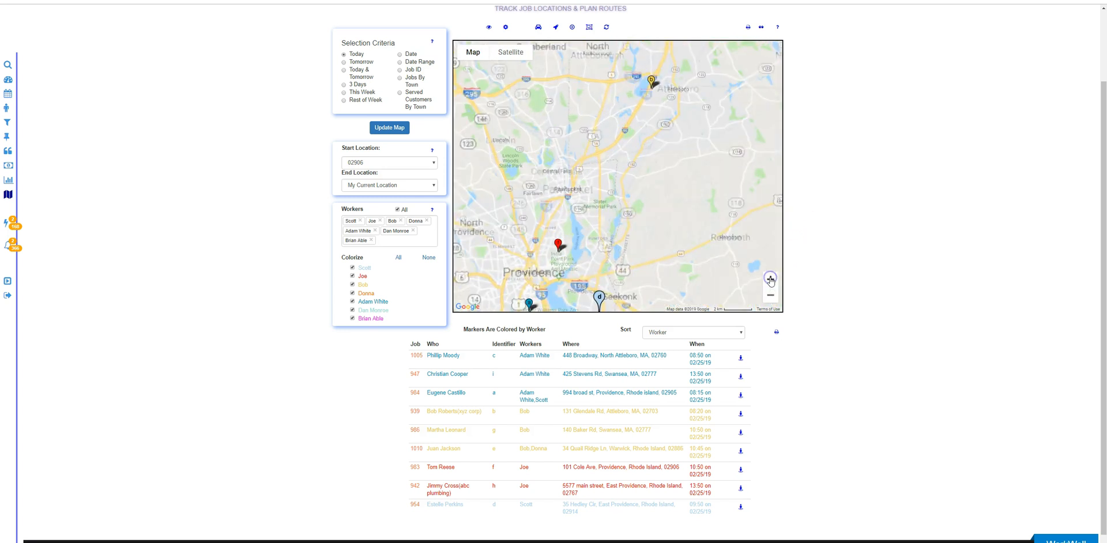
left_click(770, 296)
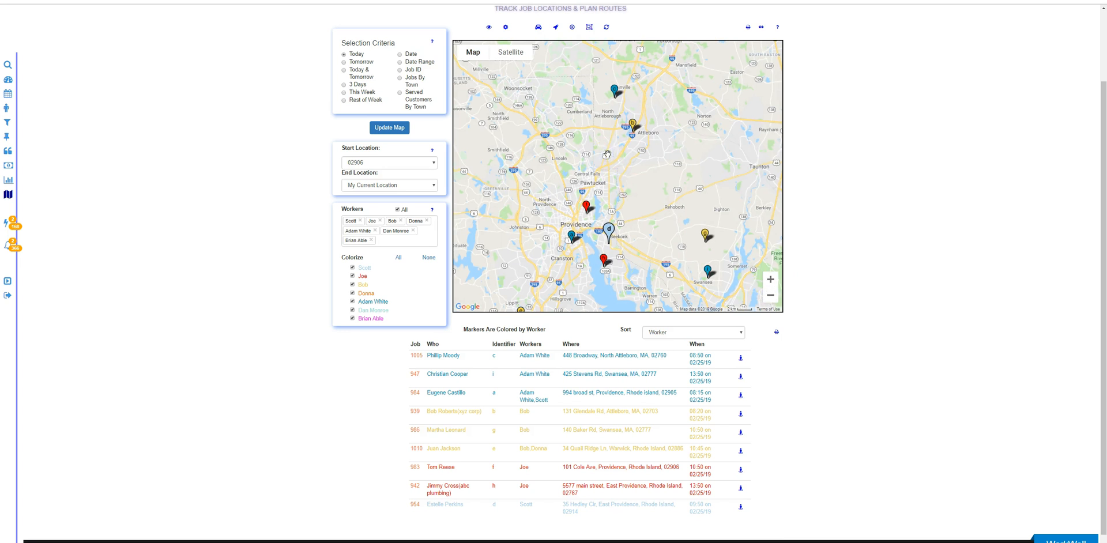
scroll(607, 155, "down", 1)
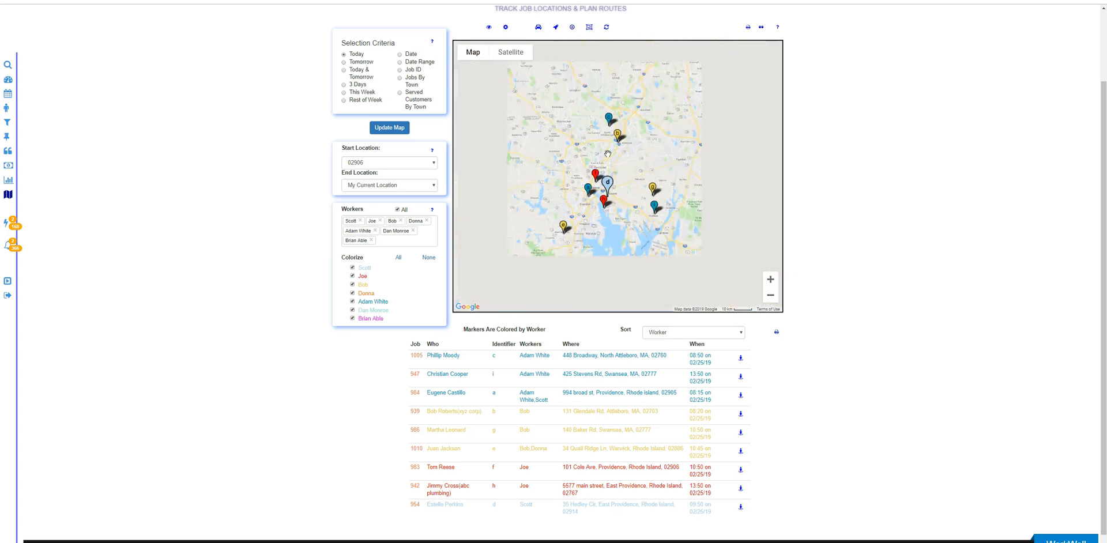
scroll(607, 155, "up", 2)
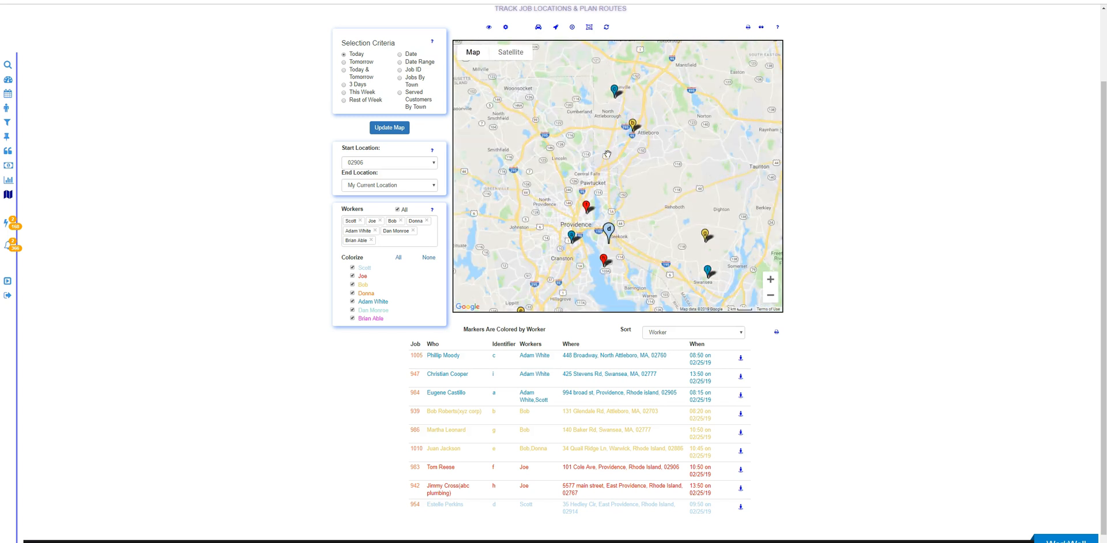
left_click_drag(691, 142, 755, 116)
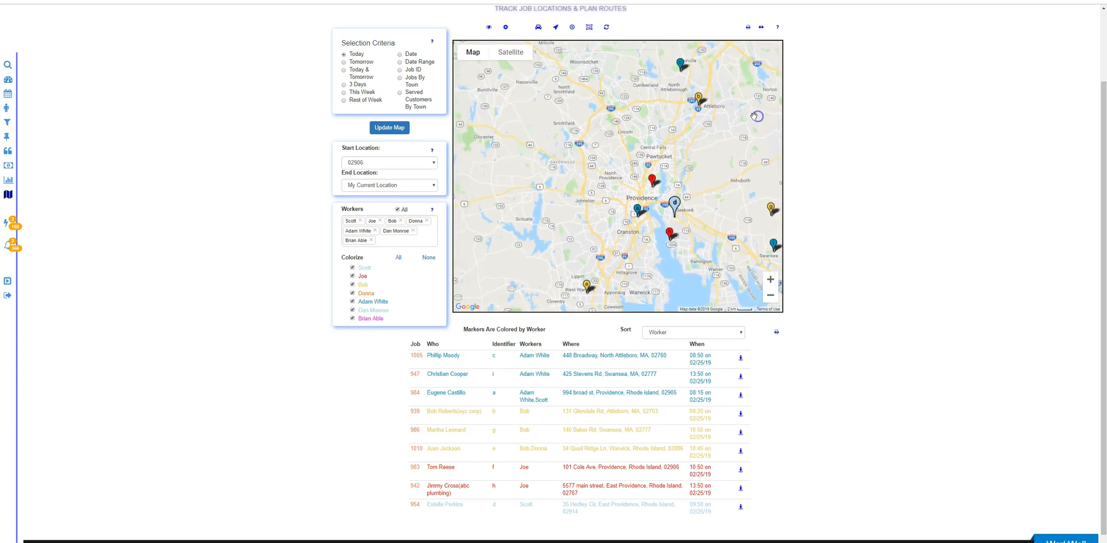
left_click(572, 28)
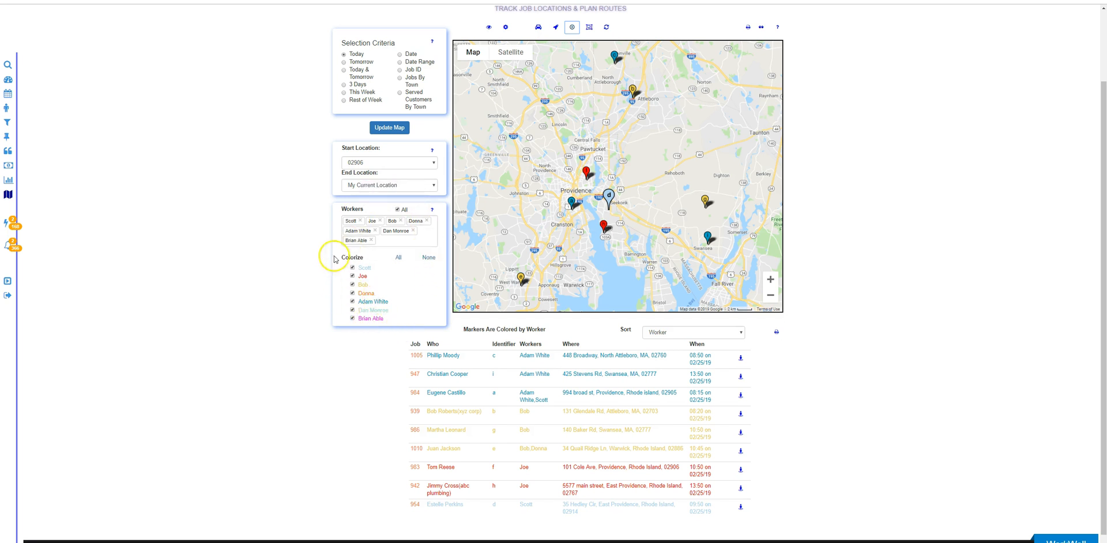
- Restrict the map to the second worker's jobs by removing the other six workers from the filter, and update the map
left_click(356, 222)
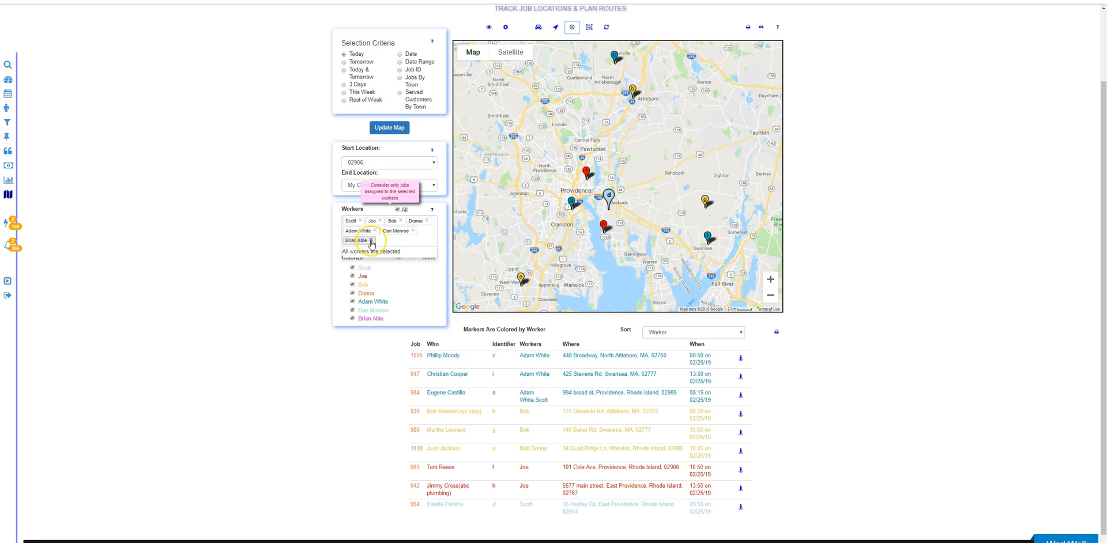
left_click(372, 241)
left_click(413, 230)
left_click(375, 231)
left_click(360, 220)
left_click(377, 220)
left_click(384, 222)
left_click(390, 130)
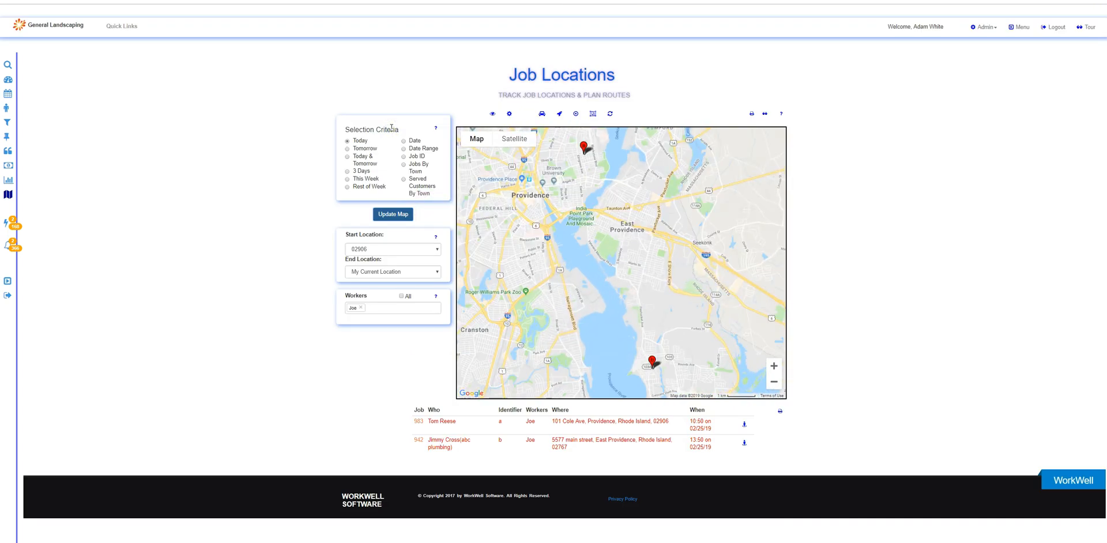
- Include all workers in the filter again and update the map
left_click(402, 297)
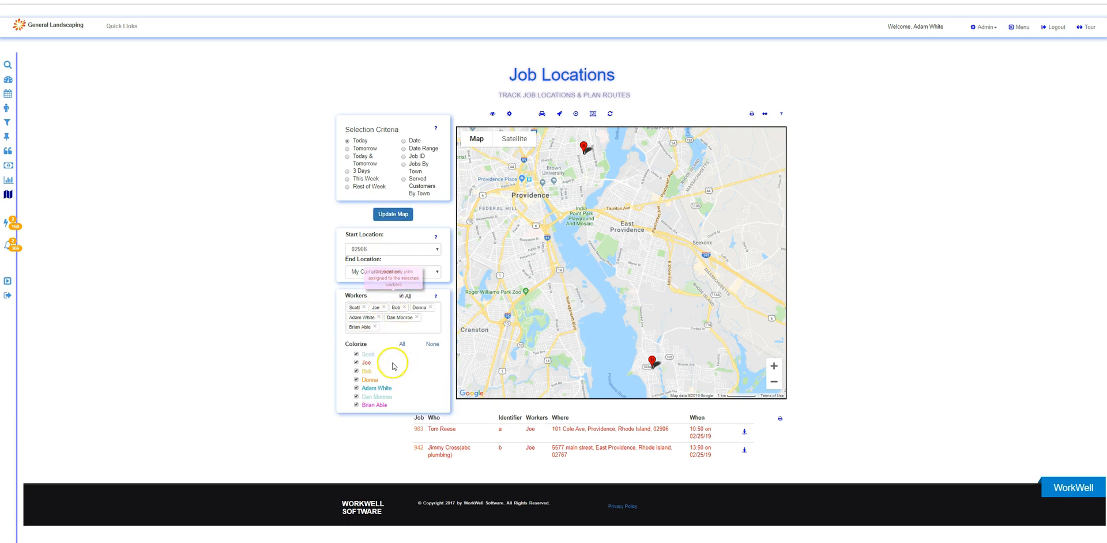
left_click(394, 217)
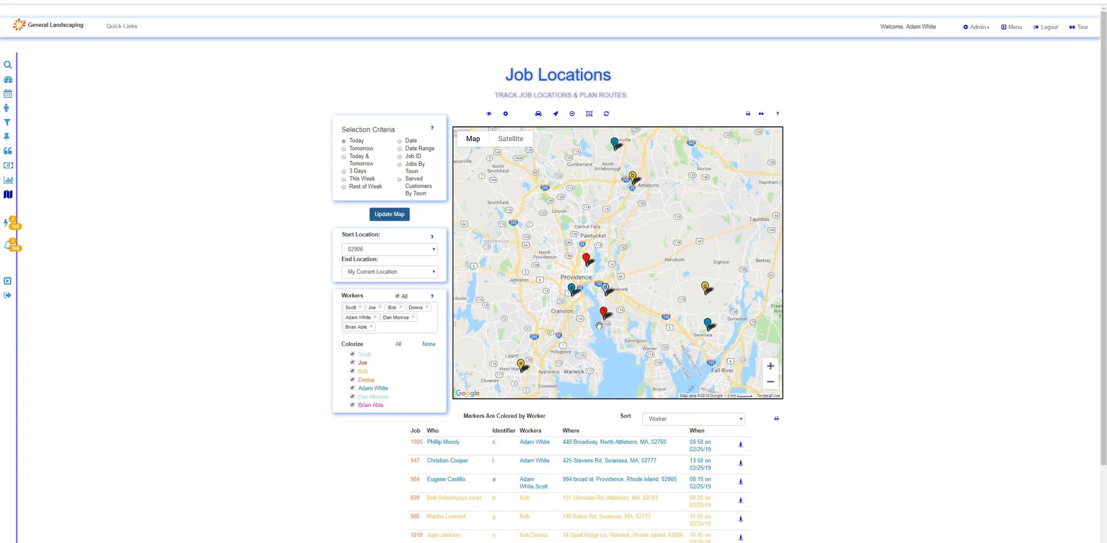
- Colorize only the second worker's markers, update the map, and check the highlighted jobs in the list
left_click(428, 345)
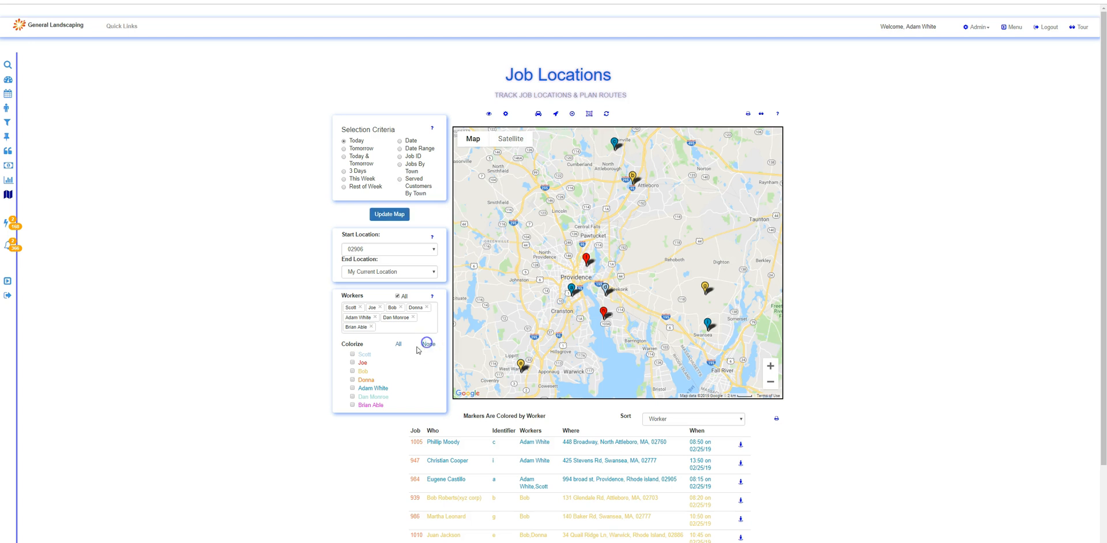
left_click(353, 363)
left_click(386, 218)
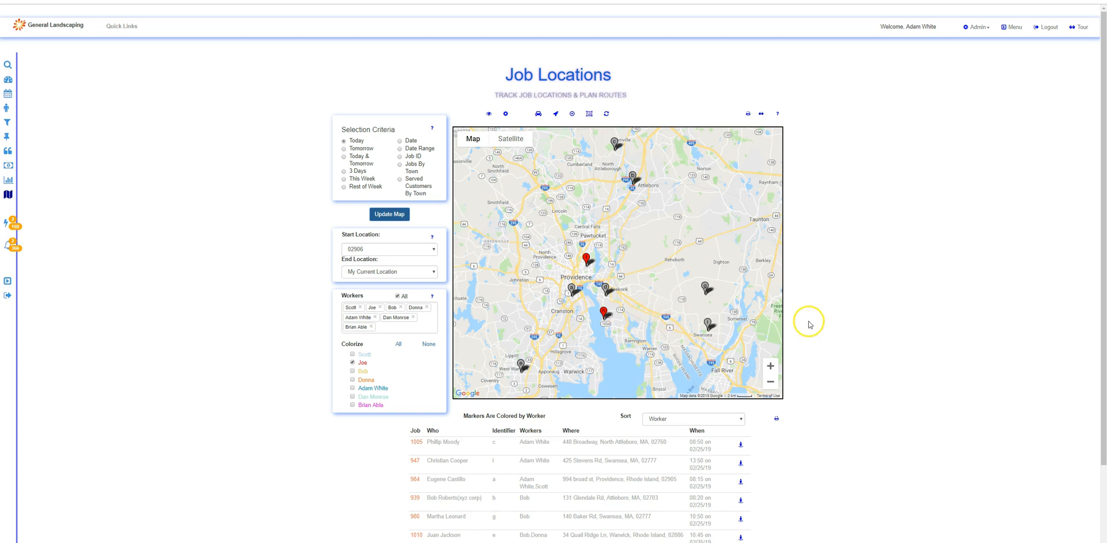
scroll(806, 322, "down", 3)
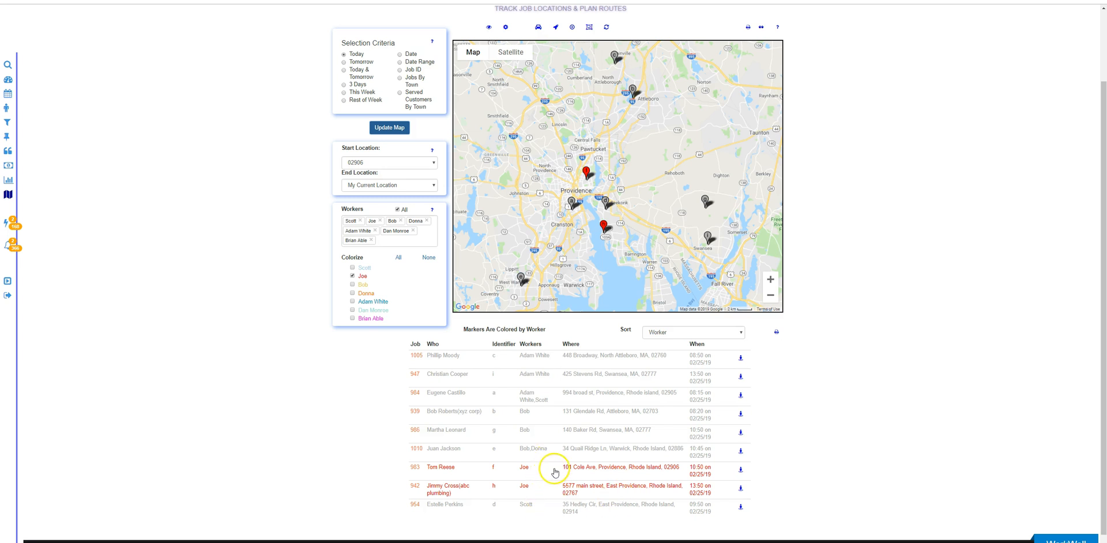
- Colorize the markers of all workers and update the map
left_click(398, 257)
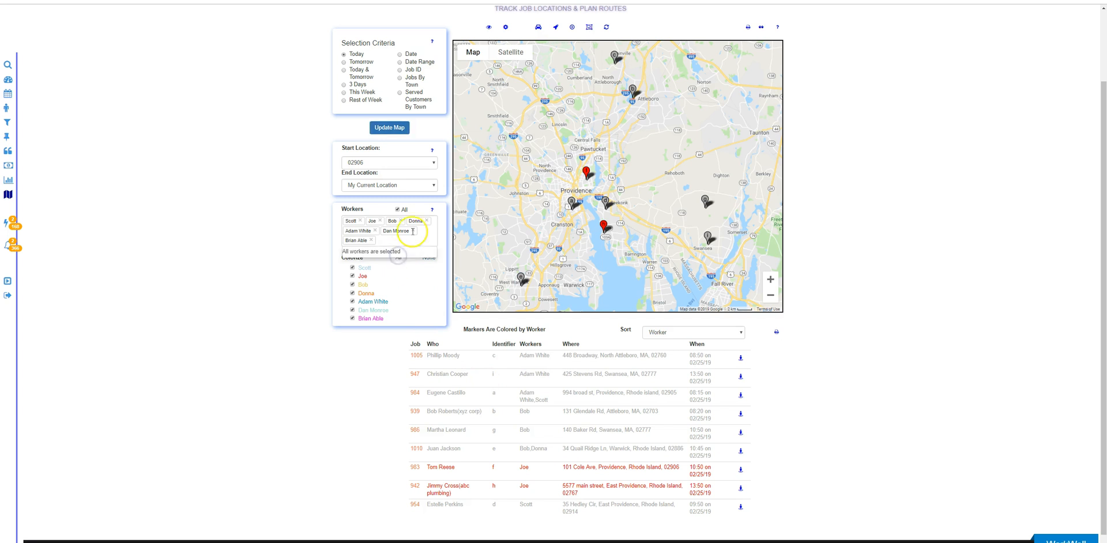
left_click(391, 128)
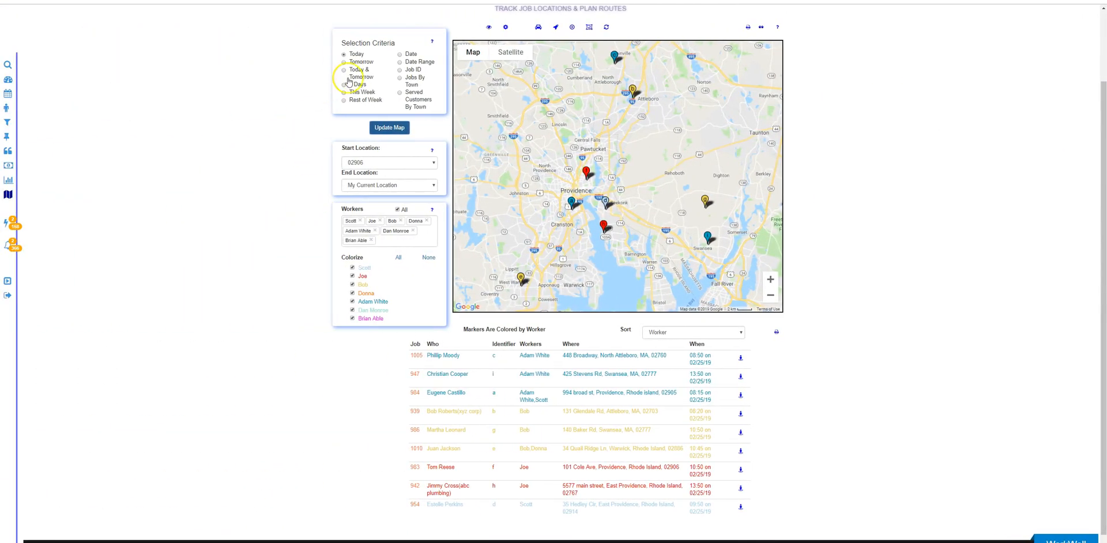
left_click(363, 248)
left_click(361, 262)
left_click(386, 134)
left_click(389, 136)
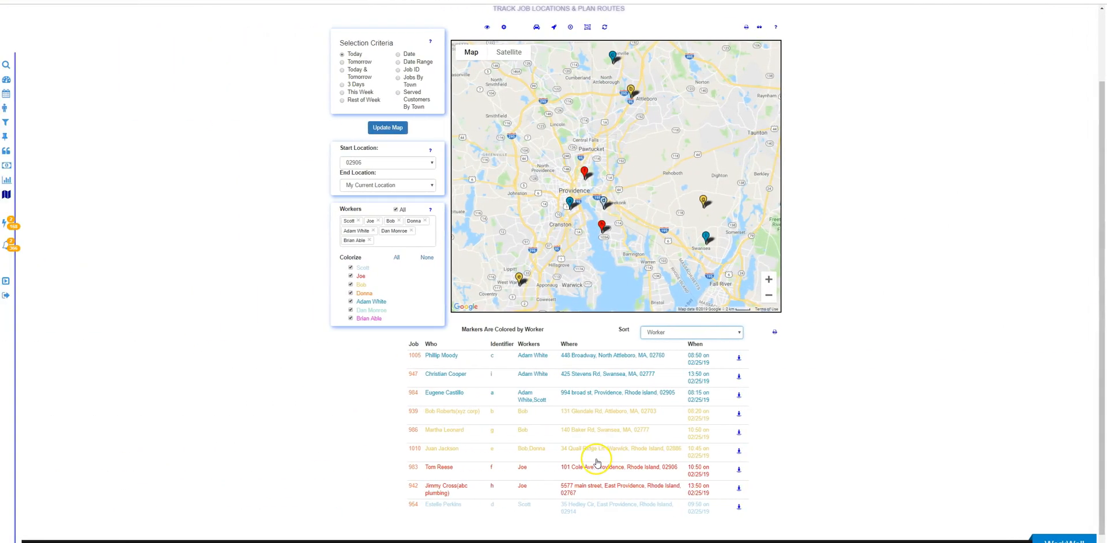
- Sort the job list by Identifier, and re-sort it by Who
left_click(655, 332)
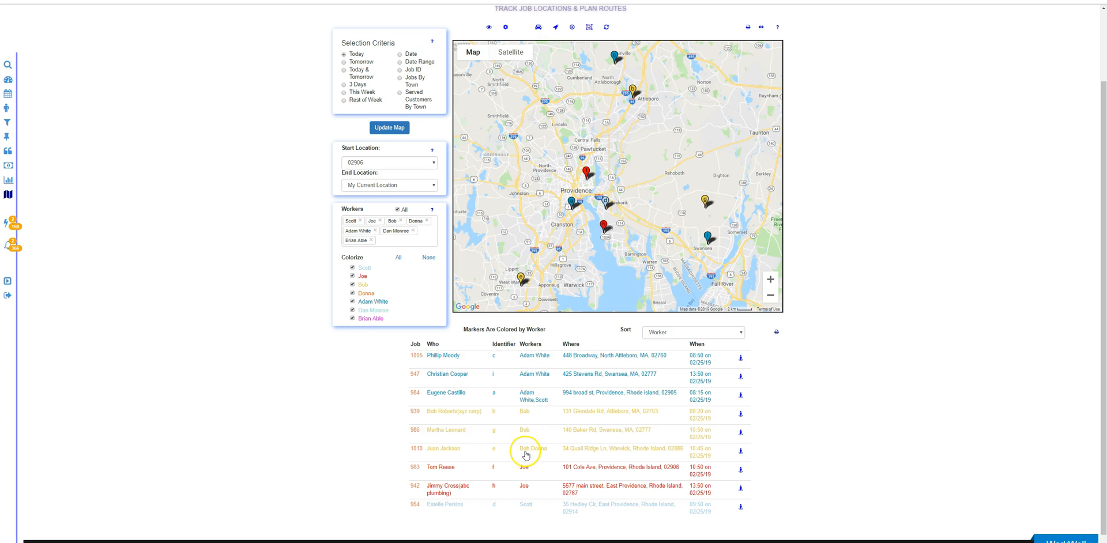
left_click(655, 334)
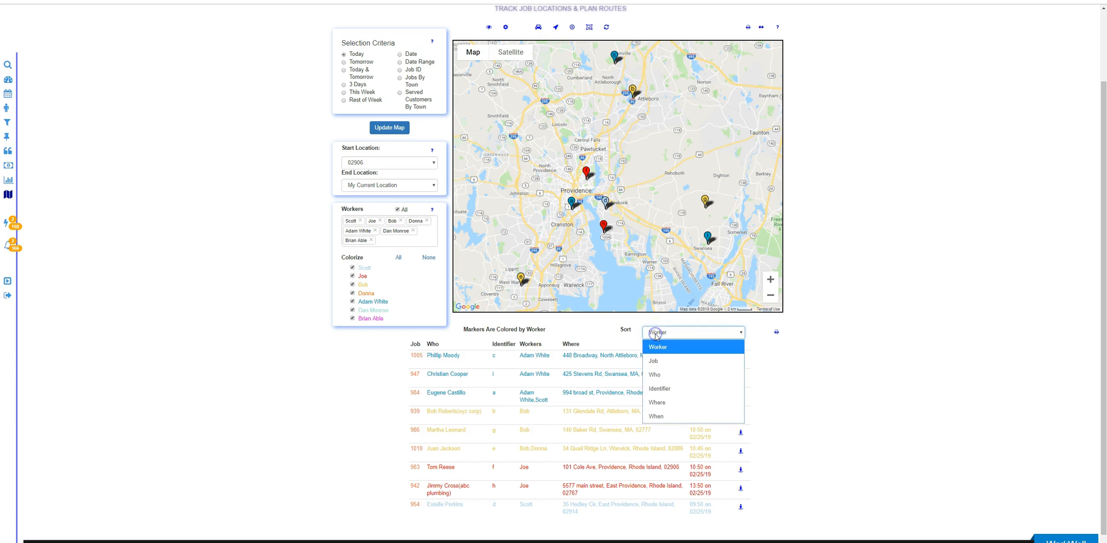
left_click(663, 385)
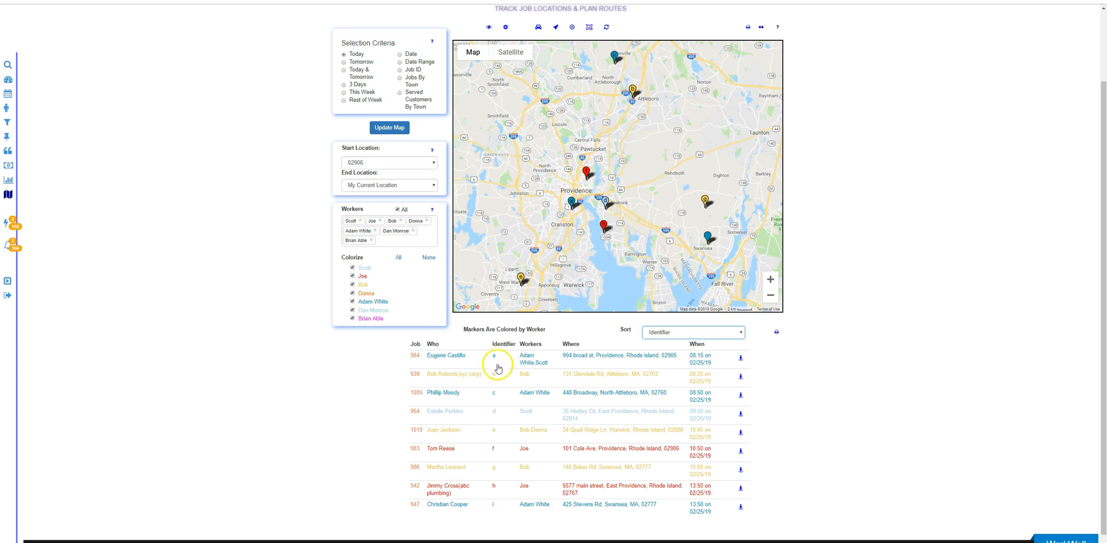
left_click(652, 333)
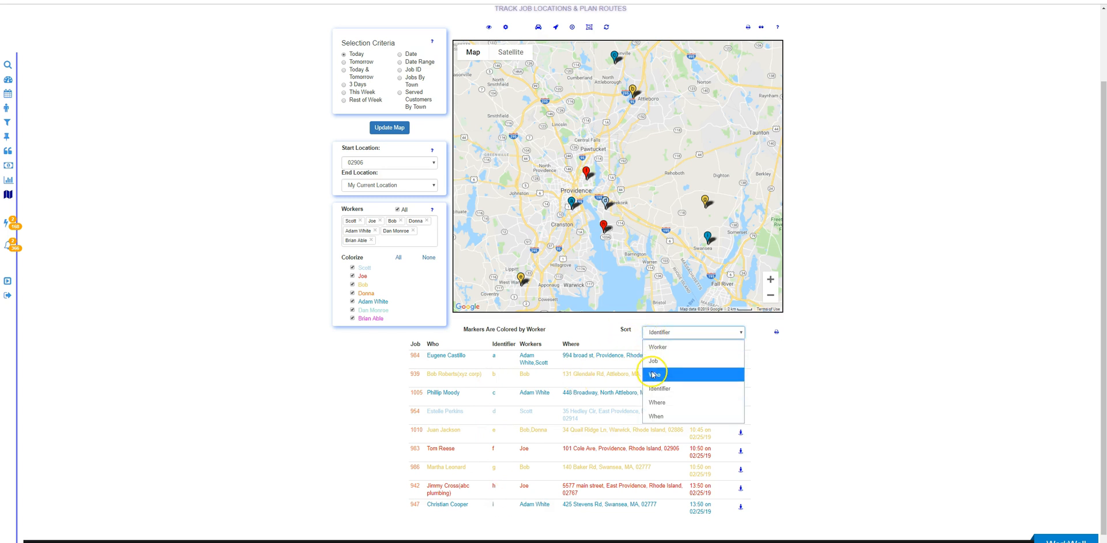
left_click(652, 373)
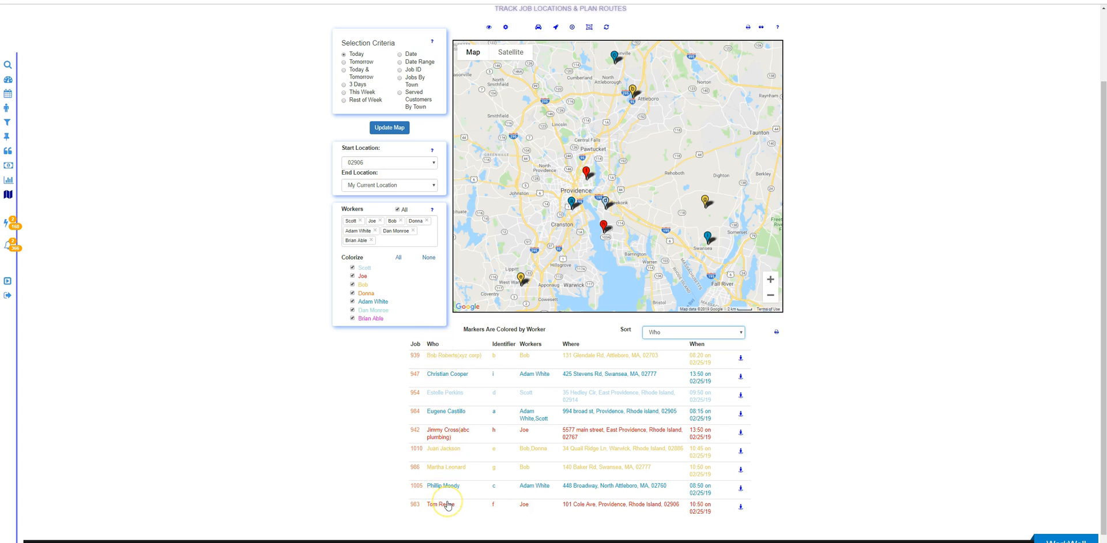
- Sort the job list by When, and return the sort order to Worker
left_click(660, 331)
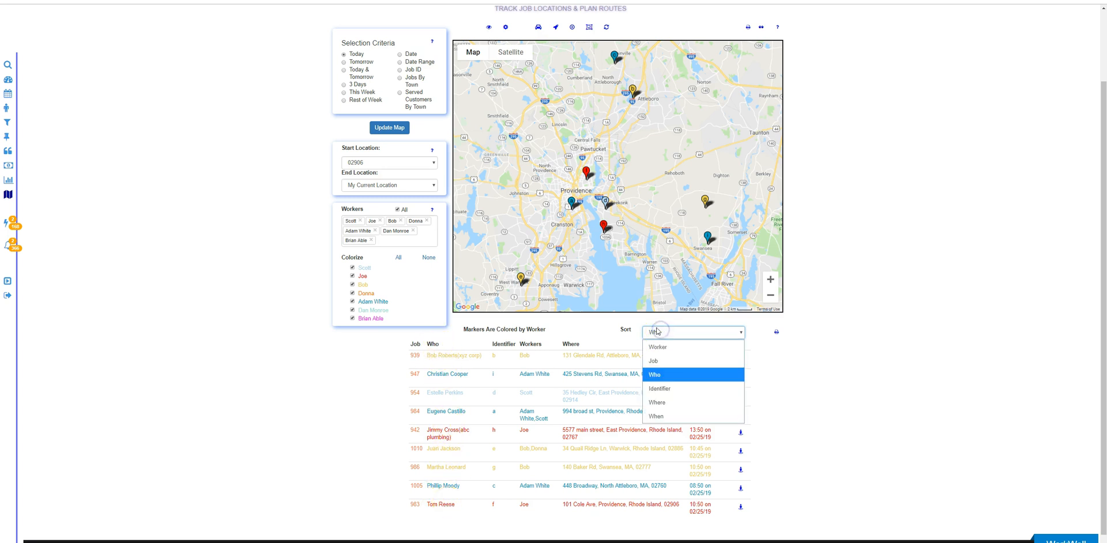
left_click(657, 416)
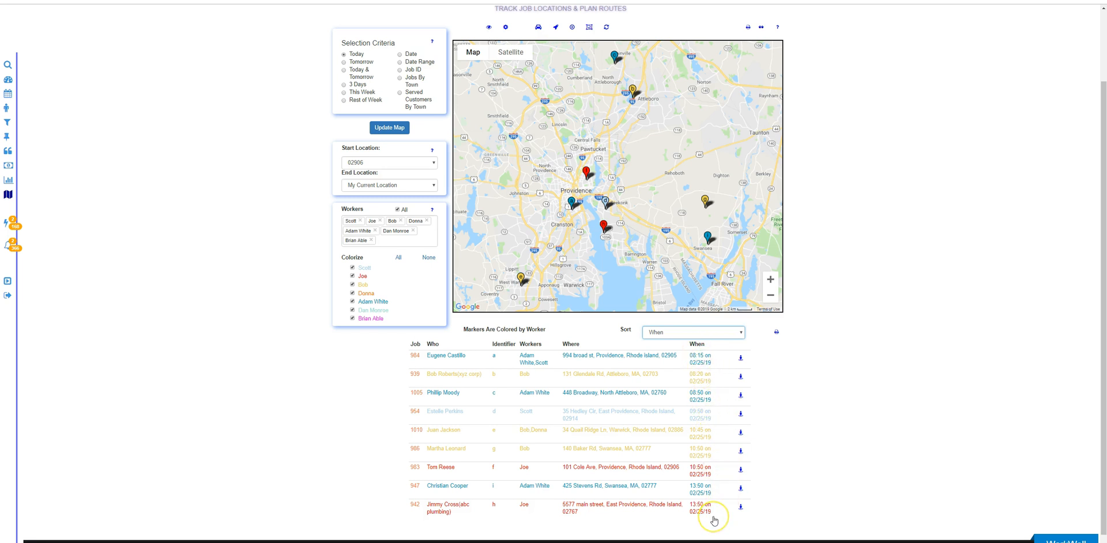
left_click(658, 334)
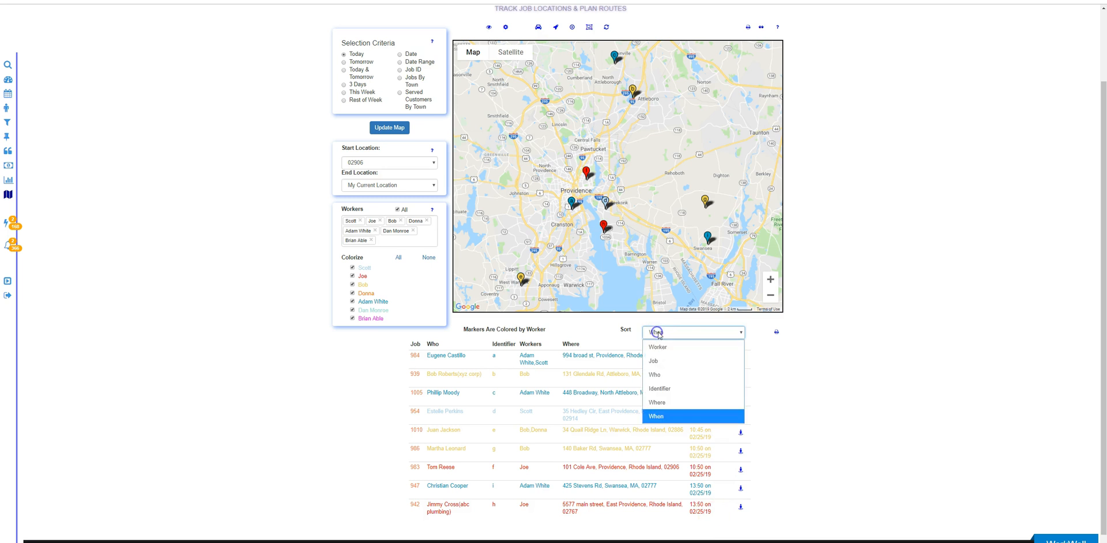
left_click(657, 347)
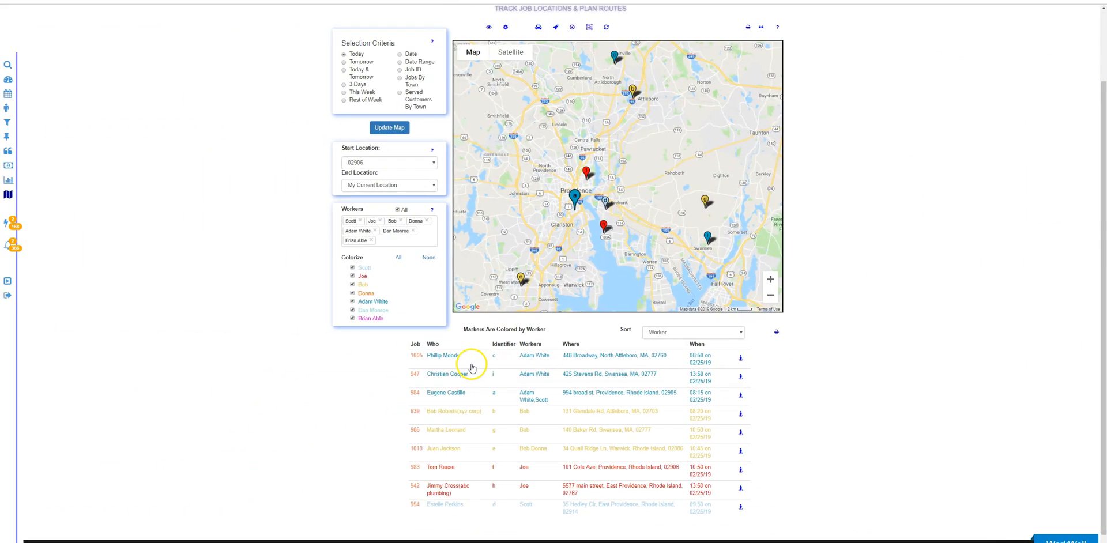
- Open the details of the first job in the list, review them, and close without saving
left_click(416, 356)
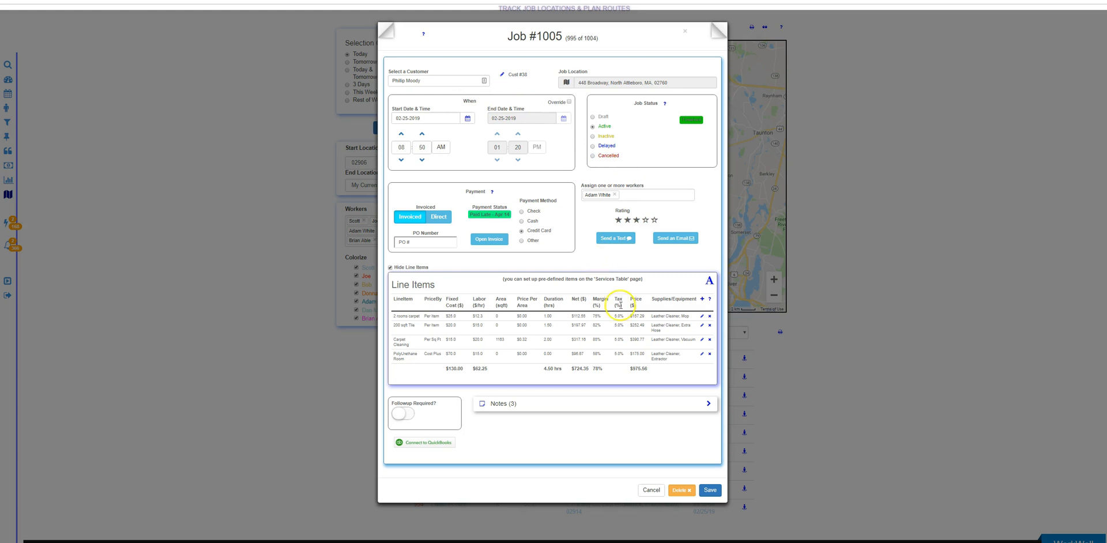
left_click(647, 490)
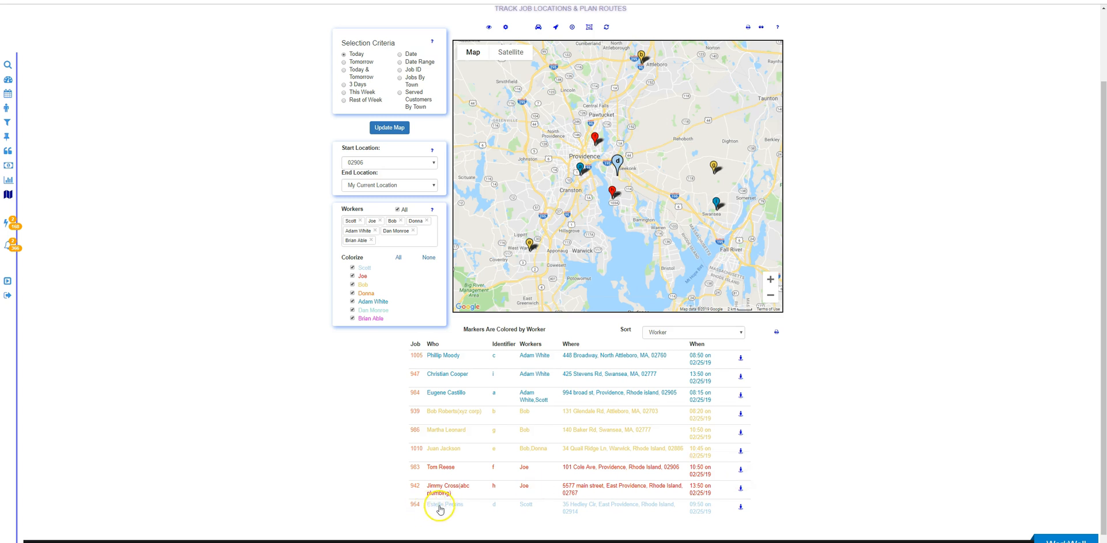
- Show the street-level view of the job with identifier d, the last one in the list
left_click(740, 507)
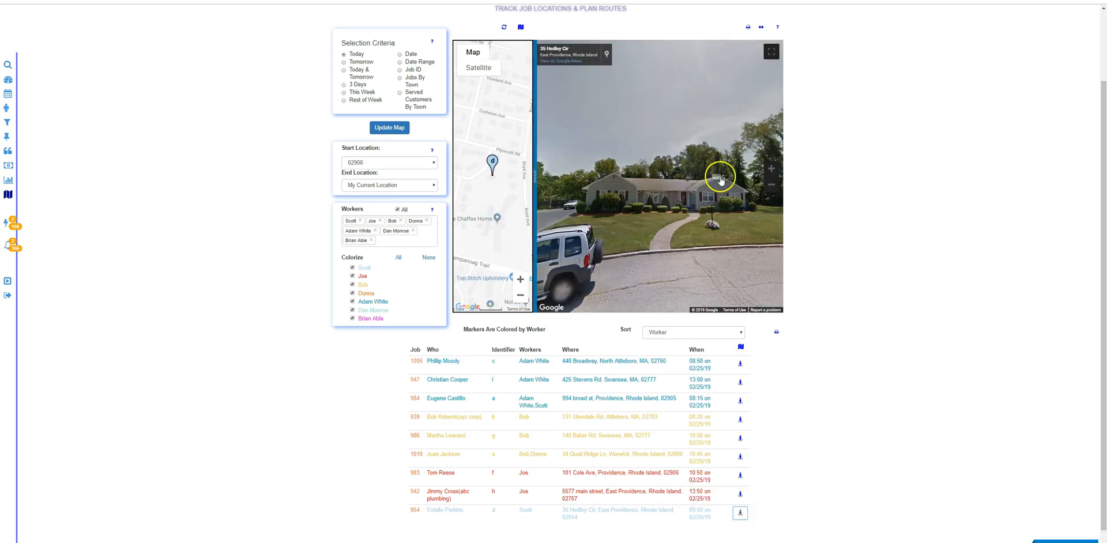
- Look around the street view of the job with identifier d, turning from the house to the road and neighbouring properties
left_click_drag(720, 180, 651, 151)
left_click(637, 152)
left_click(727, 161)
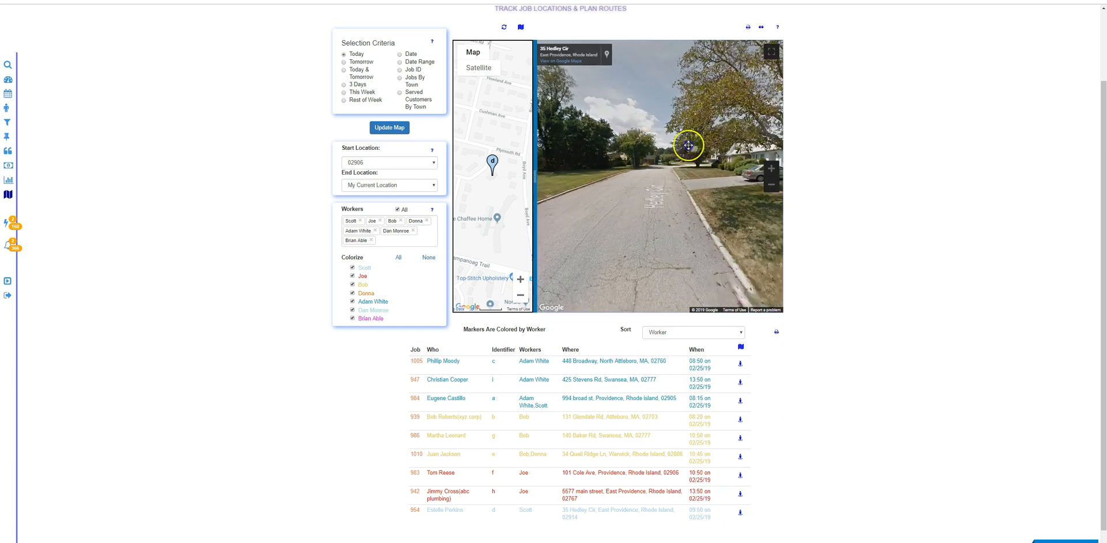
left_click(748, 141)
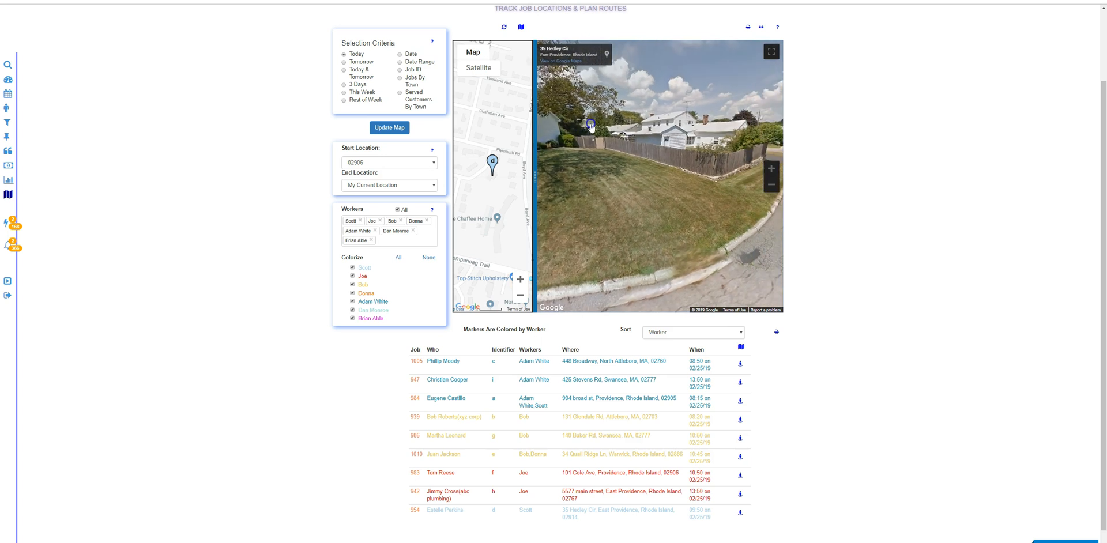
left_click(721, 147)
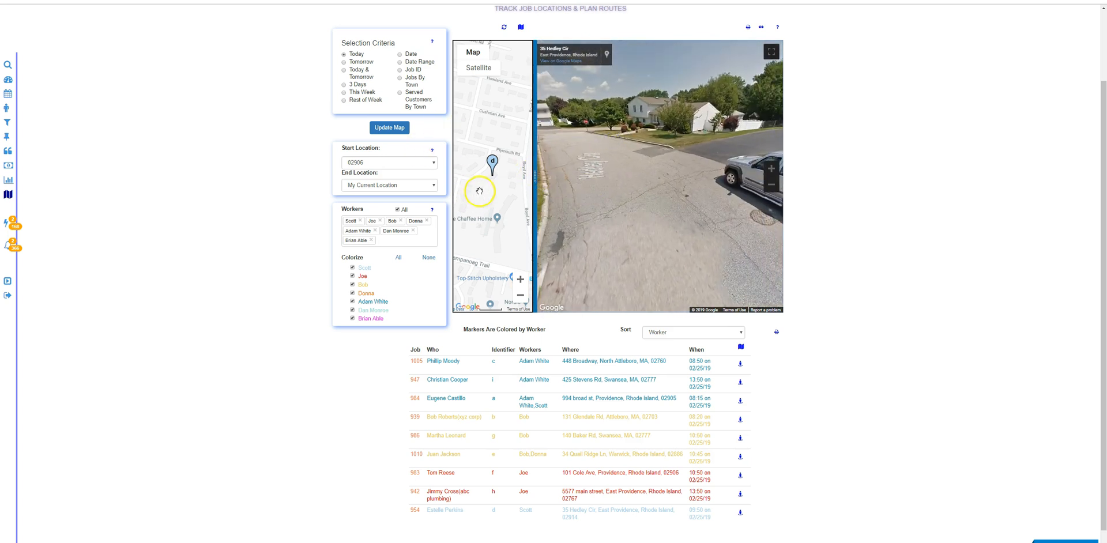
- Widen the map pane beside the street view slightly, and return to the map showing all job locations
left_click_drag(538, 179, 562, 199)
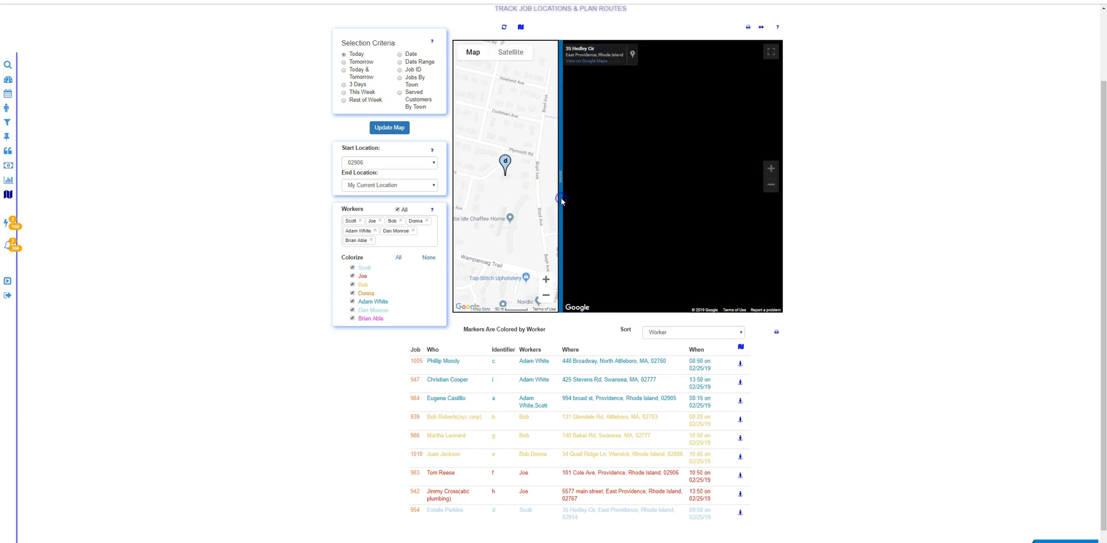
left_click(574, 215)
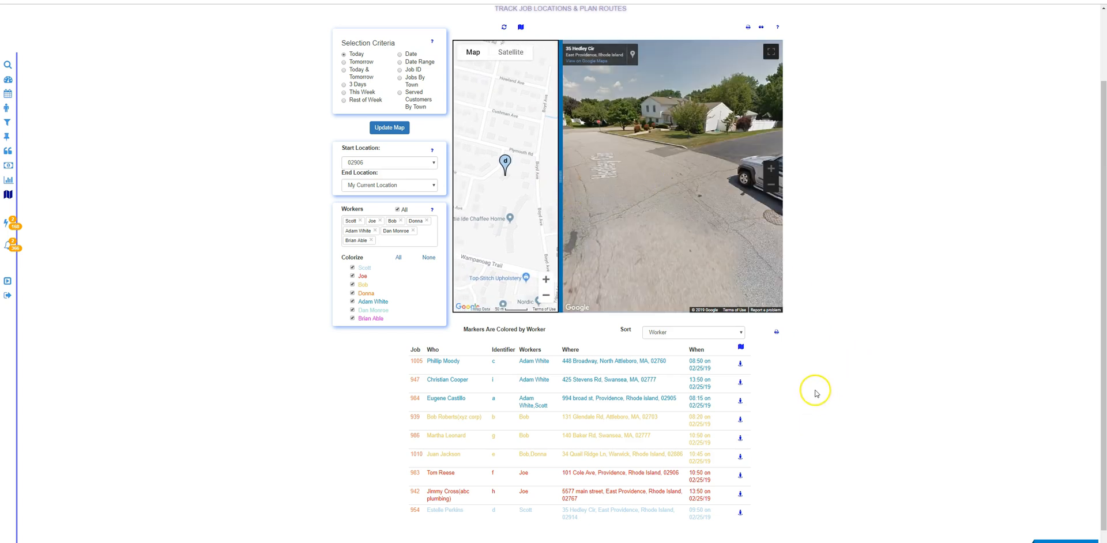
left_click(740, 348)
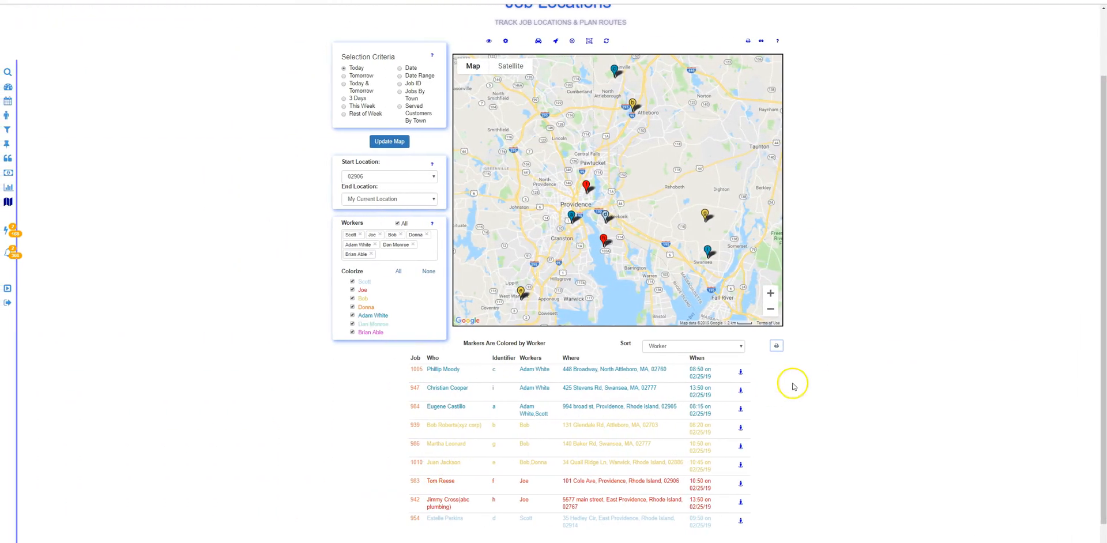
- Open the print preview for the job list sorted by Worker
left_click(777, 349)
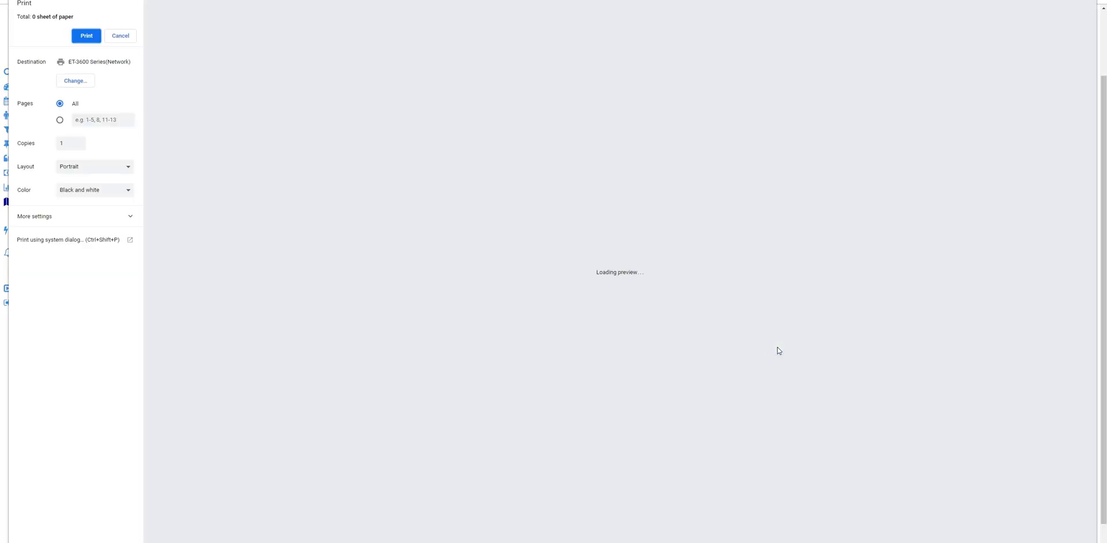